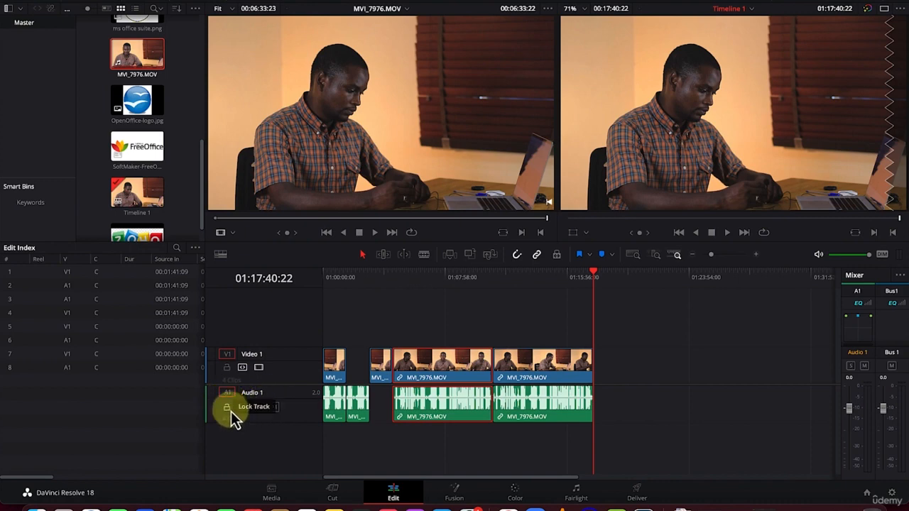
Lock the Video 1 track and unlock it again
{"action": "left_click", "coordinate": [227, 367]}
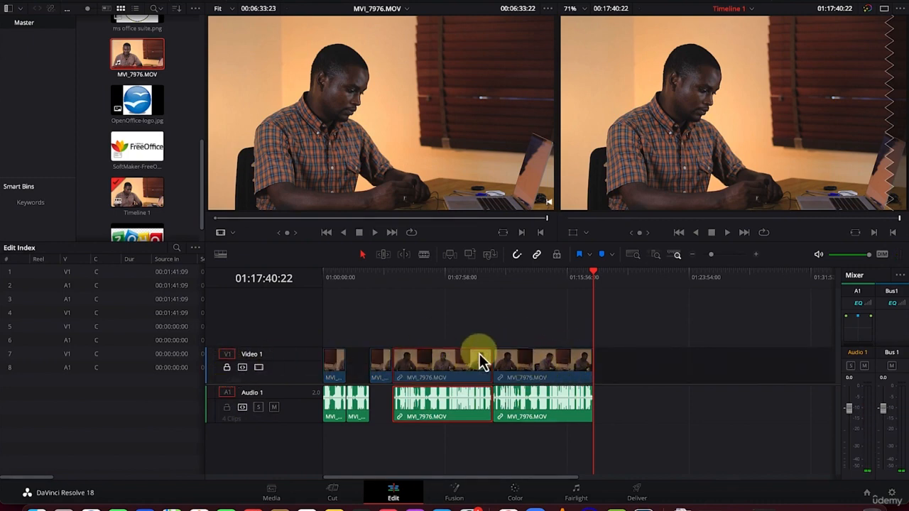
{"action": "left_click", "coordinate": [228, 368]}
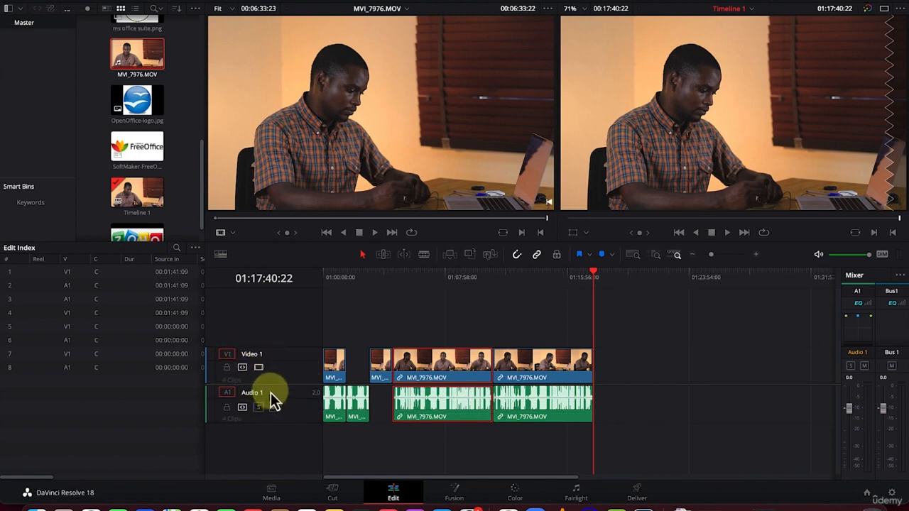
{"action": "right_click", "coordinate": [271, 439]}
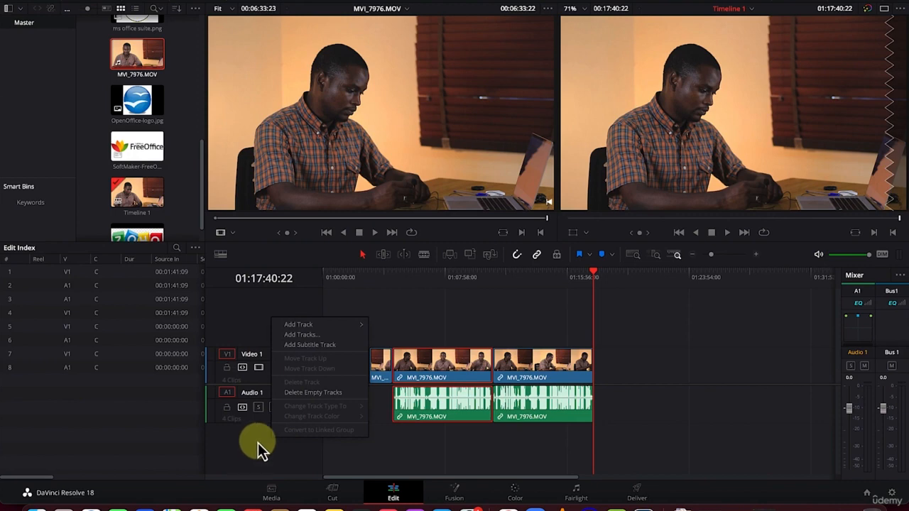
{"action": "mouse_move", "coordinate": [315, 324]}
{"action": "left_click", "coordinate": [249, 458]}
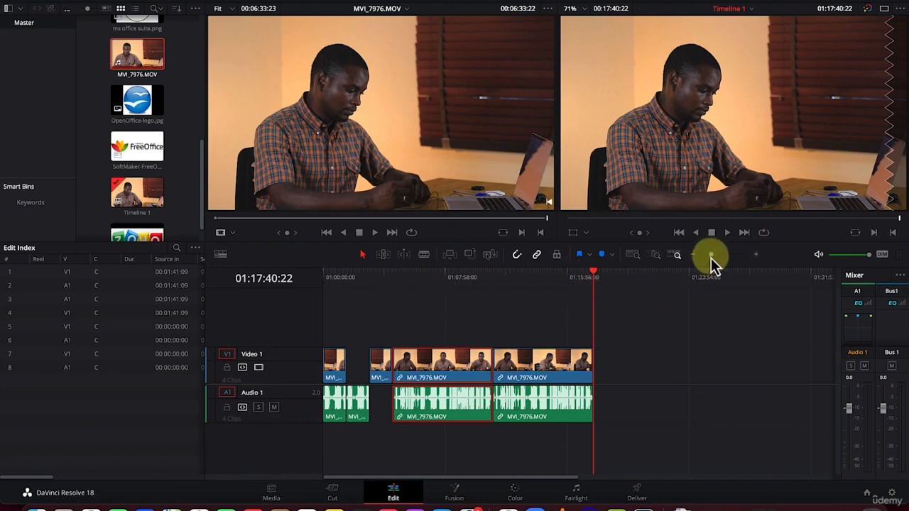
Compare the timeline's full extent, detail and custom zoom modes, playing the footage around 01:14:22 in the detail view
{"action": "mouse_move", "coordinate": [711, 256]}
{"action": "left_mouse_down"}
{"action": "mouse_move", "coordinate": [721, 257]}
{"action": "mouse_move", "coordinate": [694, 259]}
{"action": "mouse_move", "coordinate": [711, 255]}
{"action": "left_mouse_up"}
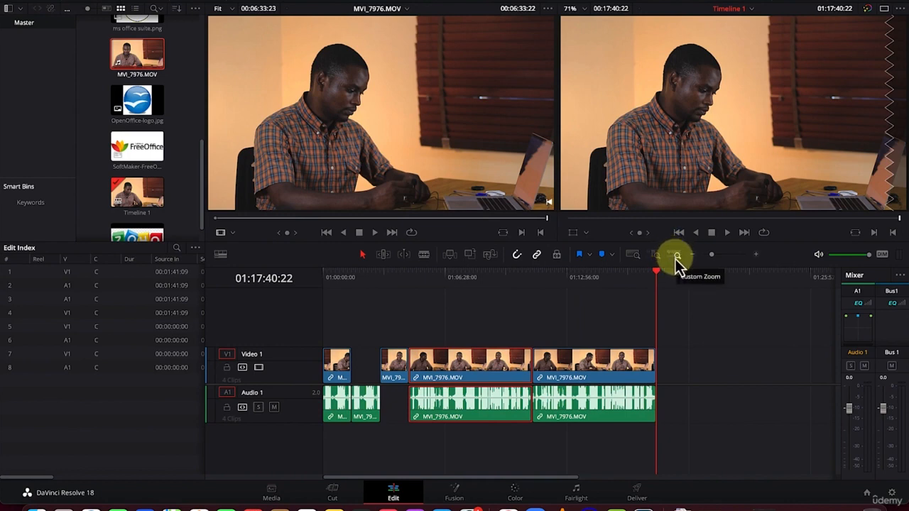
{"action": "left_click", "coordinate": [633, 256]}
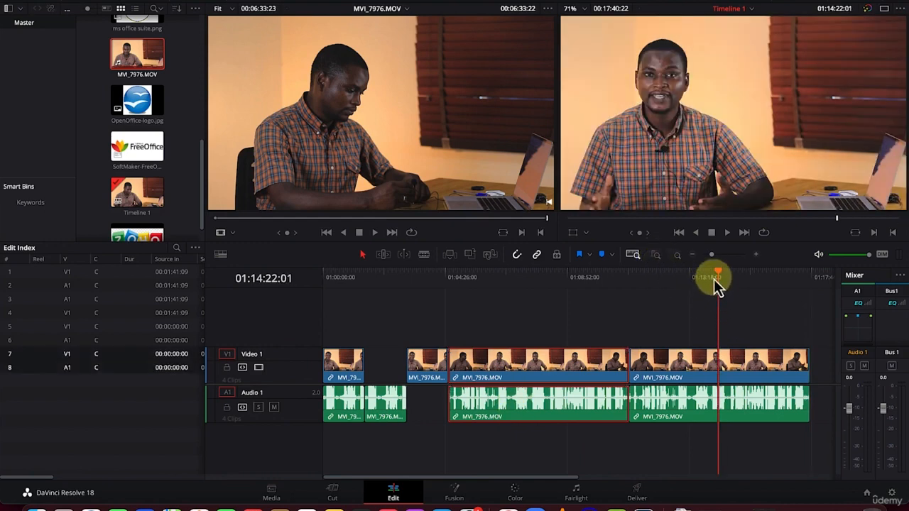
{"action": "left_click", "coordinate": [656, 257]}
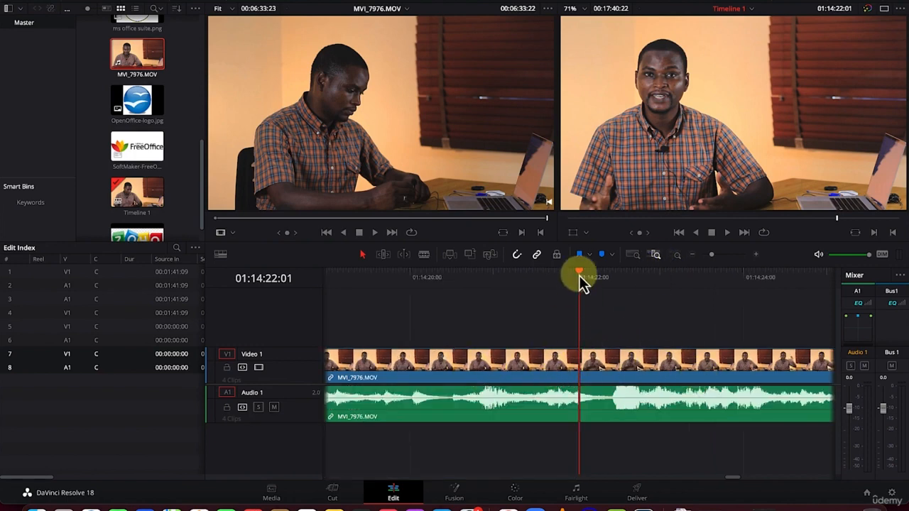
{"action": "left_click_drag", "start_coordinate": [579, 275], "coordinate": [526, 274]}
{"action": "key", "text": "space"}
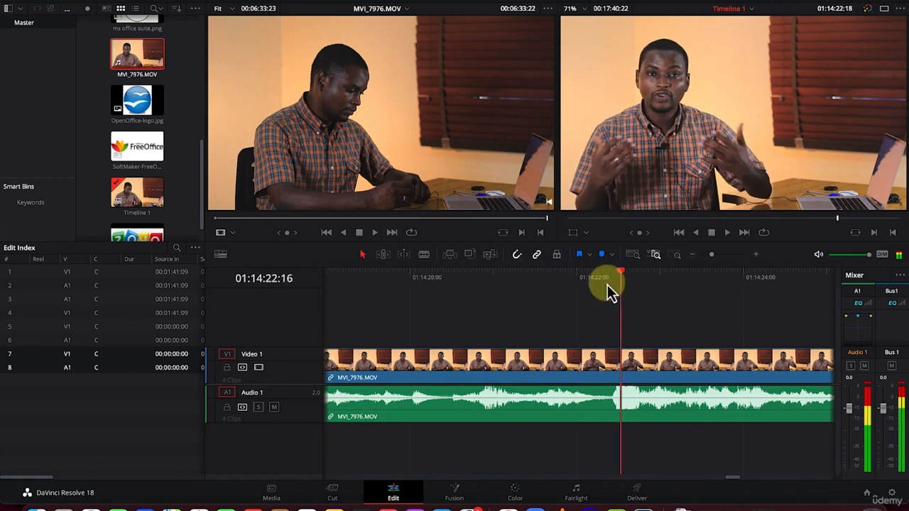
{"action": "left_click_drag", "start_coordinate": [607, 285], "coordinate": [564, 300]}
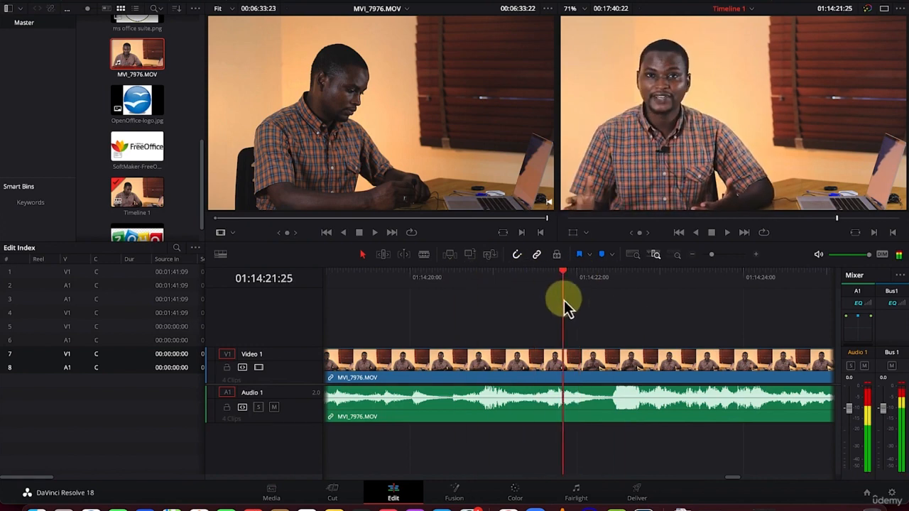
{"action": "left_click", "coordinate": [676, 255]}
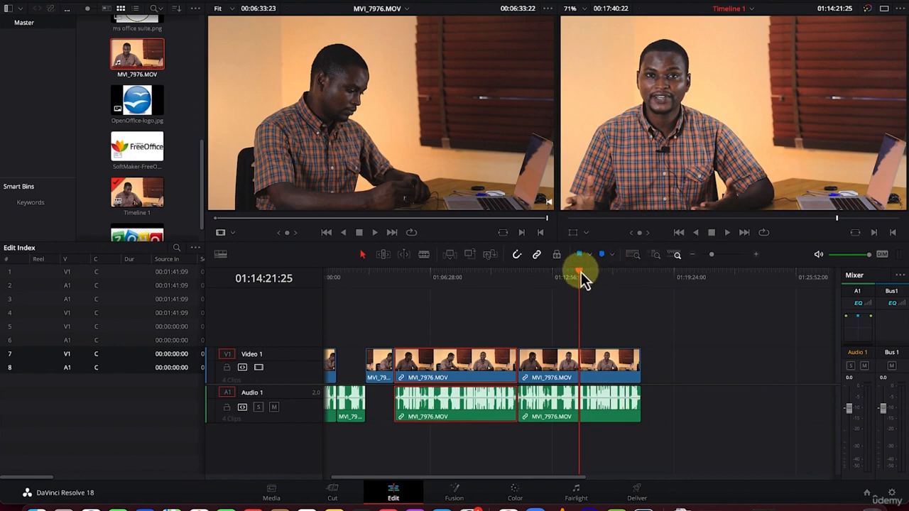
Add a timeline marker at 01:14:50:25 with the note "Colour, Text" and a pink color
{"action": "mouse_move", "coordinate": [581, 280]}
{"action": "left_mouse_down"}
{"action": "mouse_move", "coordinate": [617, 278]}
{"action": "mouse_move", "coordinate": [588, 280]}
{"action": "left_mouse_up"}
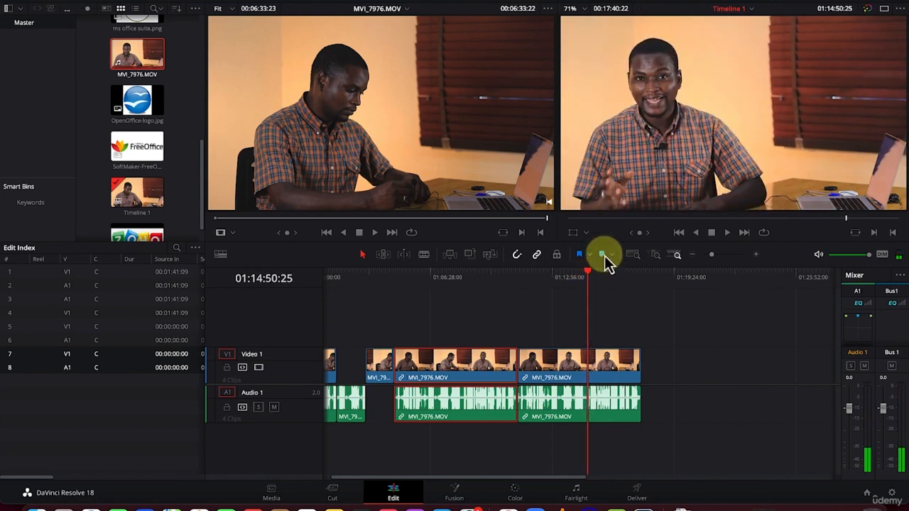
{"action": "left_click", "coordinate": [604, 256]}
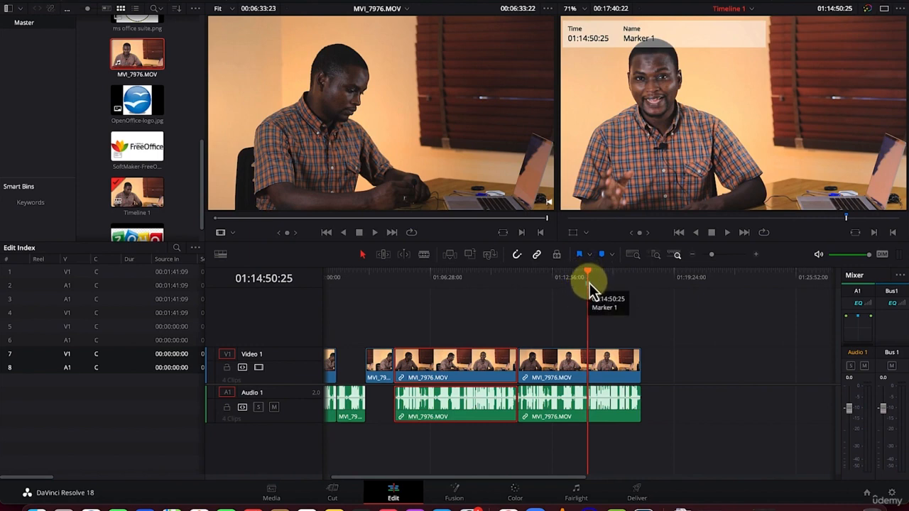
{"action": "double_click", "coordinate": [591, 285]}
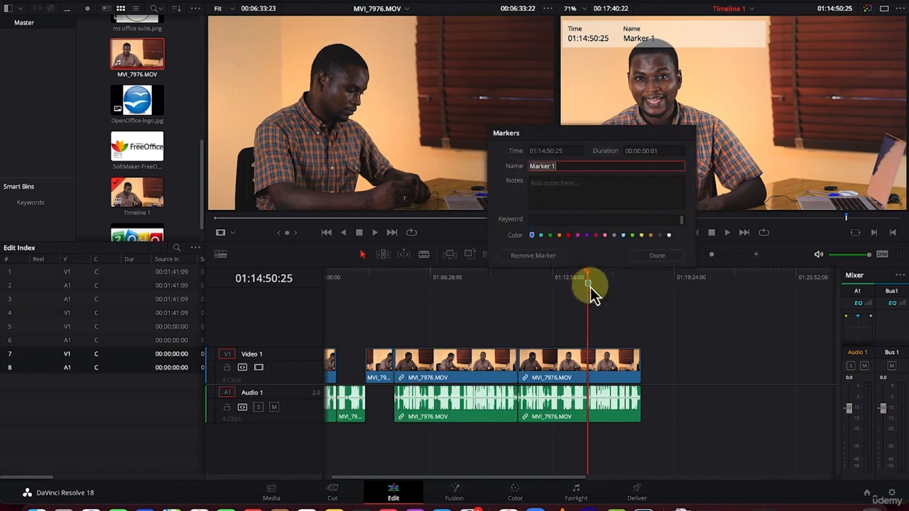
{"action": "left_click", "coordinate": [593, 188]}
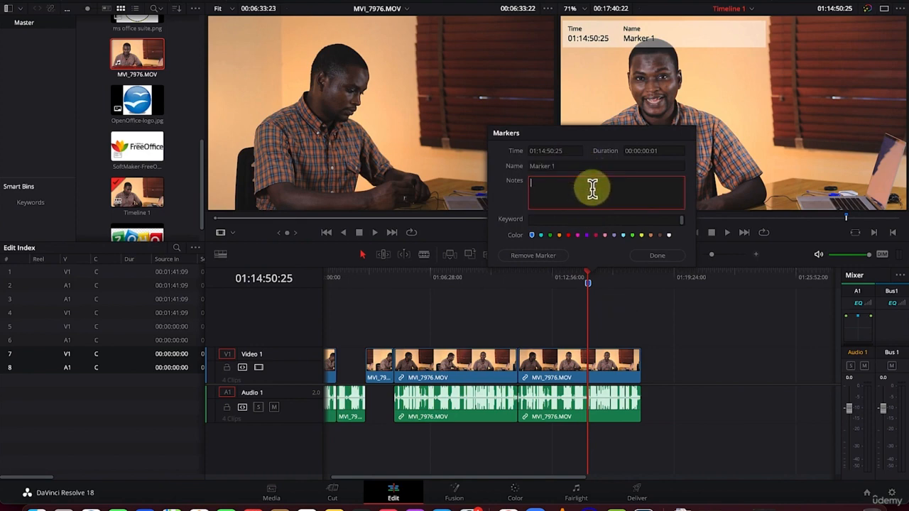
{"action": "type", "text": "Colour "}
{"action": "type", "text": " Text"}
{"action": "left_click", "coordinate": [577, 236]}
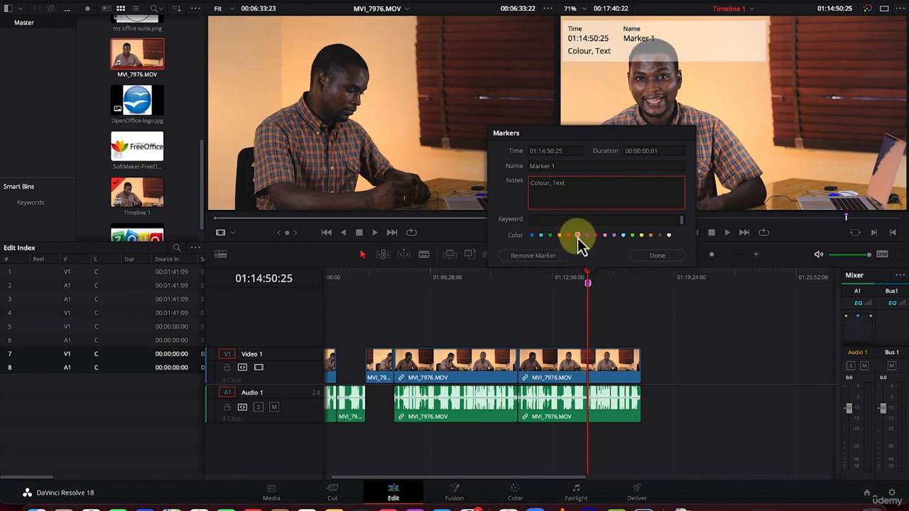
{"action": "left_click", "coordinate": [664, 257]}
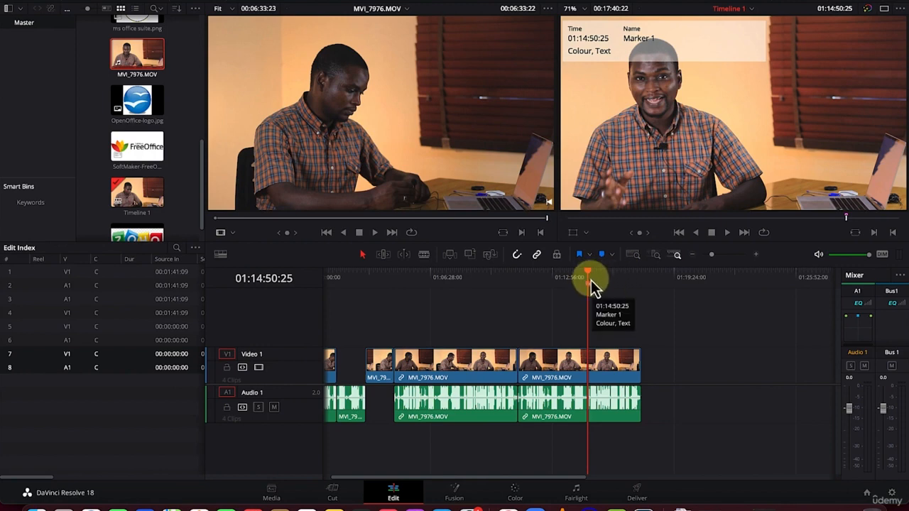
Flag the last clip in blue, open the flag's settings and remove the flag
{"action": "left_click_drag", "start_coordinate": [589, 273], "coordinate": [562, 276]}
{"action": "mouse_move", "coordinate": [586, 289]}
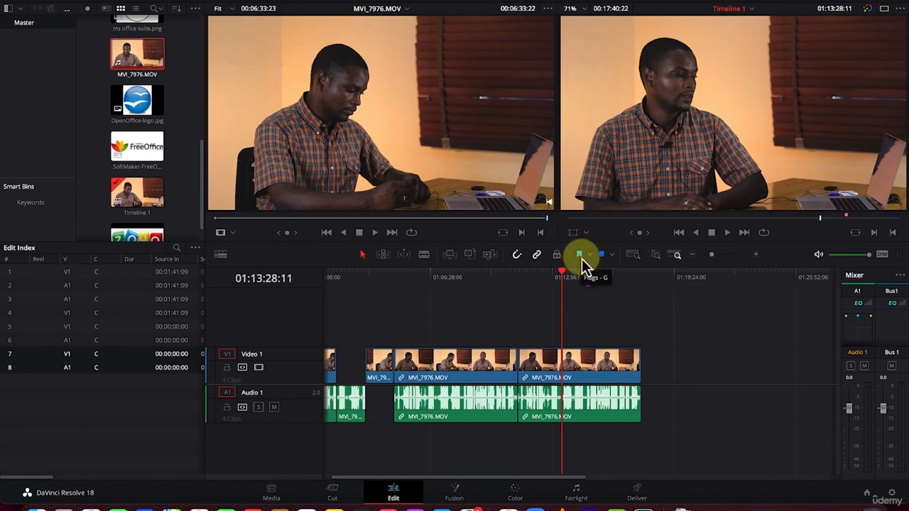
{"action": "left_click", "coordinate": [584, 361]}
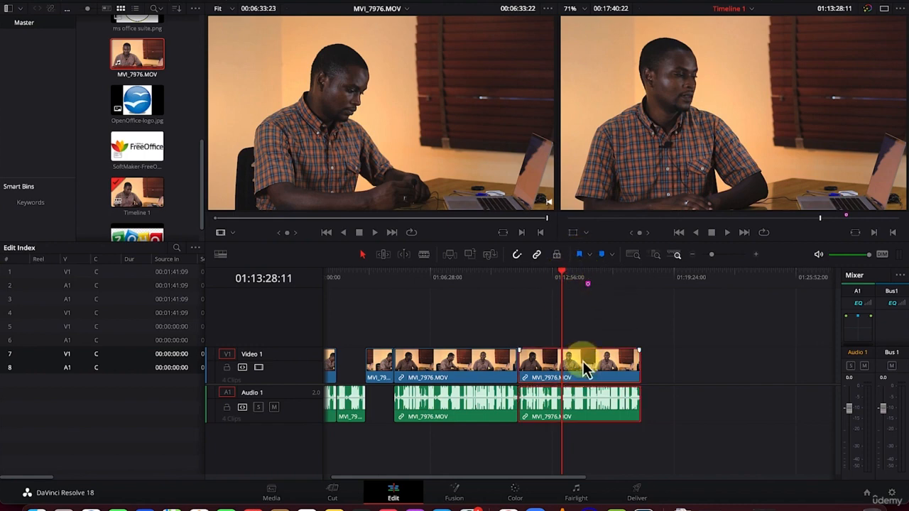
{"action": "left_click", "coordinate": [582, 258]}
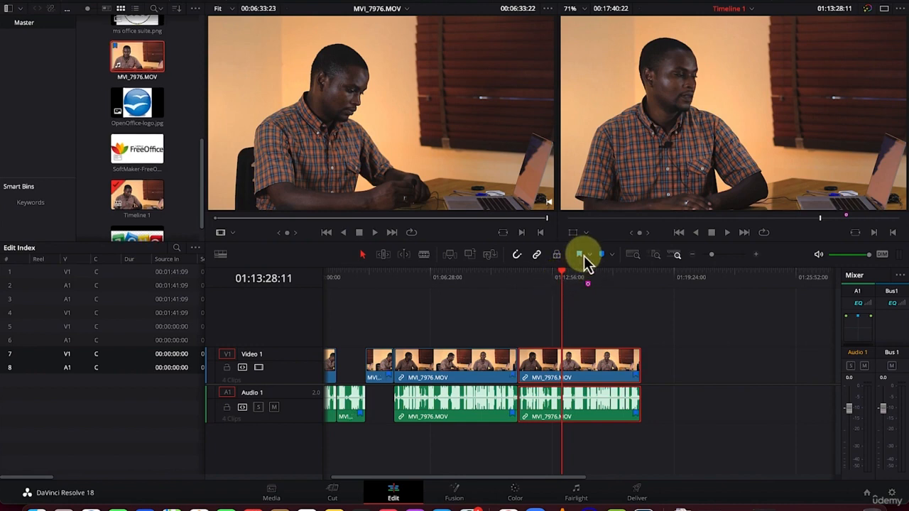
{"action": "double_click", "coordinate": [634, 375]}
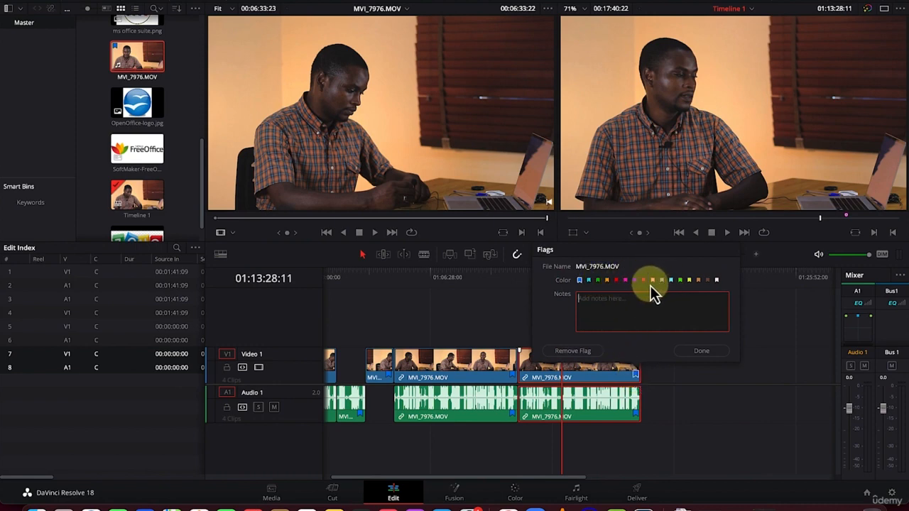
{"action": "left_click", "coordinate": [577, 352]}
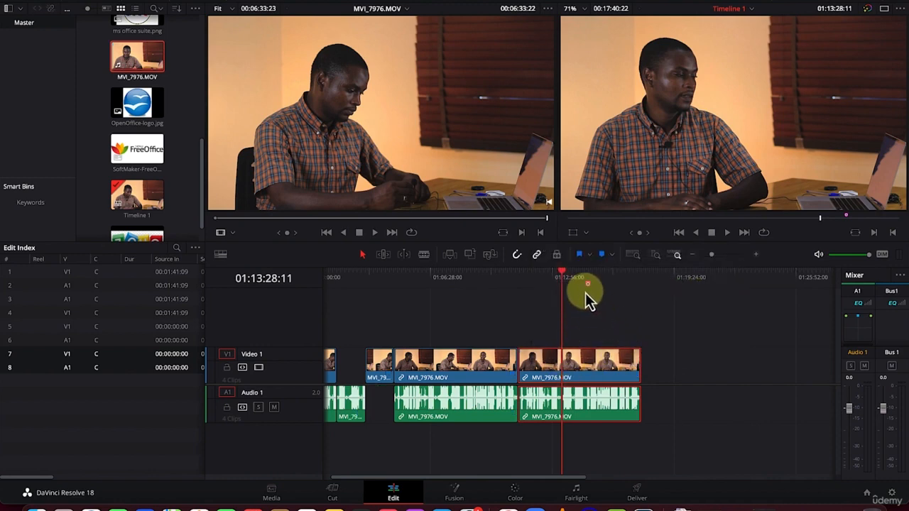
Set the playhead to 01:13:12:06 and try moving the last clip around it with snapping on and off
{"action": "mouse_move", "coordinate": [562, 278]}
{"action": "left_mouse_down"}
{"action": "mouse_move", "coordinate": [517, 278]}
{"action": "mouse_move", "coordinate": [556, 265]}
{"action": "left_mouse_up"}
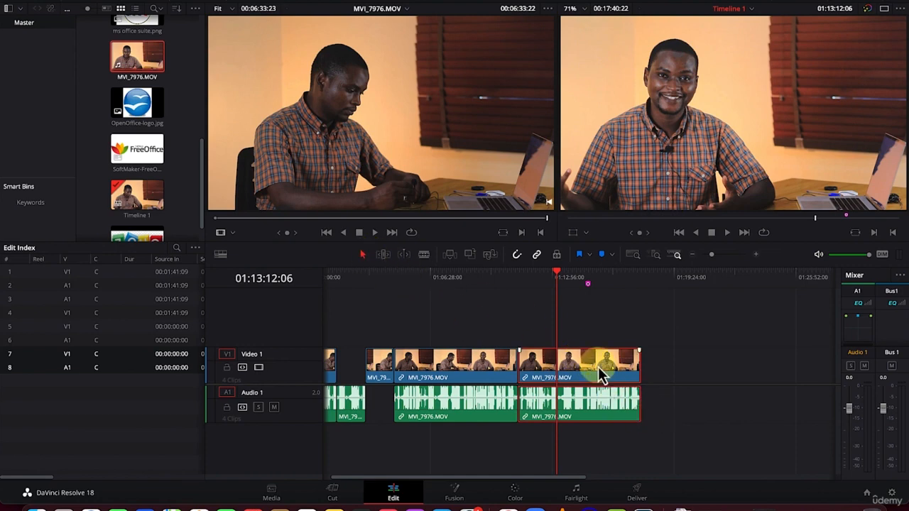
{"action": "mouse_move", "coordinate": [601, 368]}
{"action": "left_mouse_down"}
{"action": "mouse_move", "coordinate": [633, 366]}
{"action": "mouse_move", "coordinate": [594, 367]}
{"action": "mouse_move", "coordinate": [613, 365]}
{"action": "left_mouse_up"}
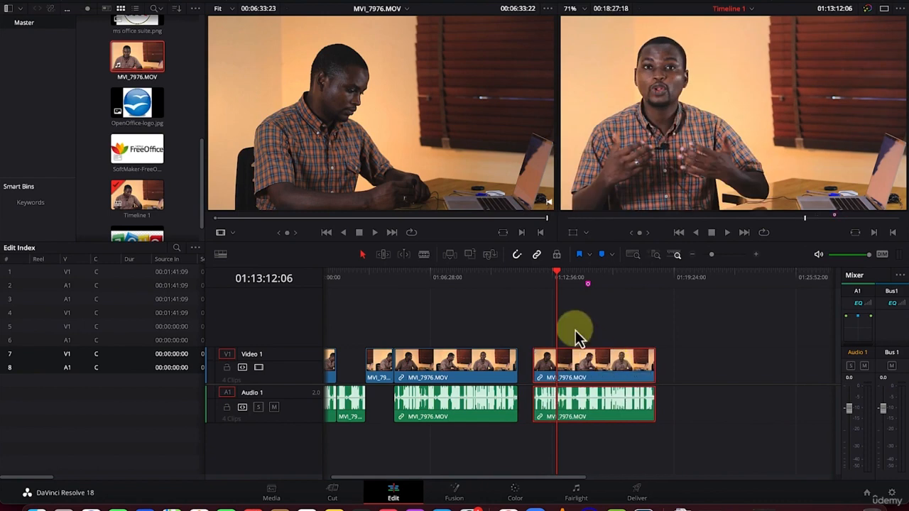
{"action": "left_click", "coordinate": [517, 257]}
{"action": "mouse_move", "coordinate": [603, 368]}
{"action": "left_mouse_down"}
{"action": "mouse_move", "coordinate": [579, 366]}
{"action": "mouse_move", "coordinate": [594, 370]}
{"action": "left_mouse_up"}
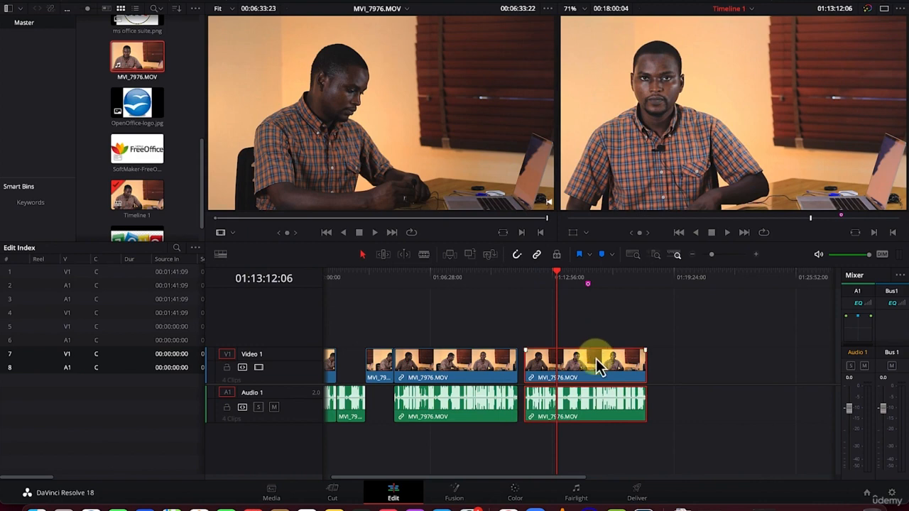
{"action": "left_click_drag", "start_coordinate": [596, 364], "coordinate": [600, 356]}
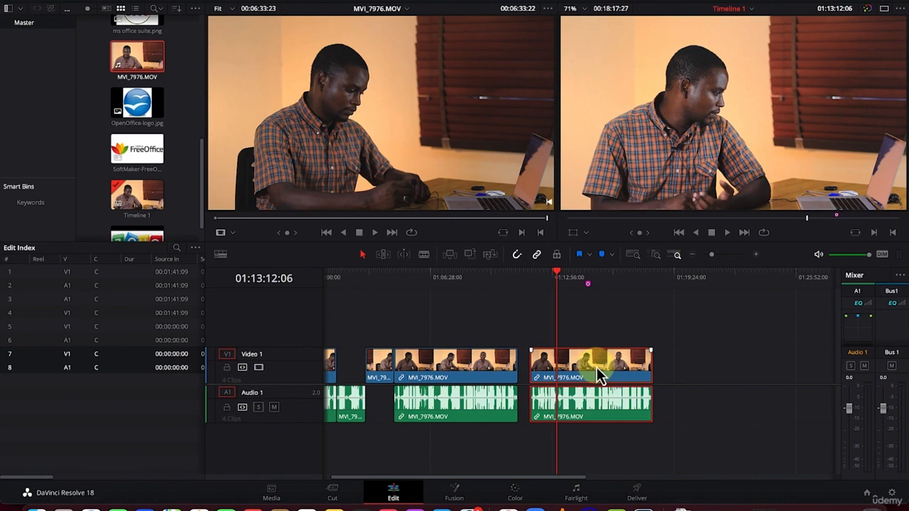
{"action": "left_click_drag", "start_coordinate": [597, 367], "coordinate": [610, 368]}
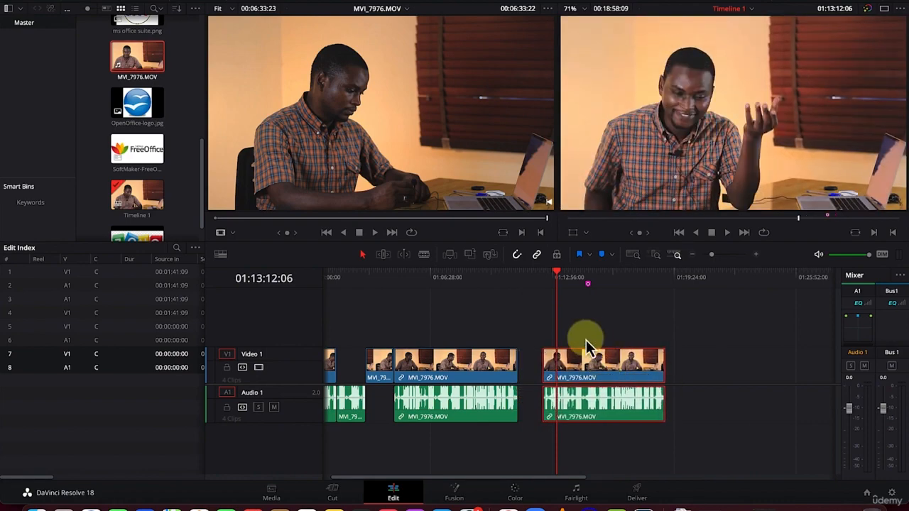
Try moving the last clip's video and audio separately with linked selection off, realign them, and move them together with linking on
{"action": "left_click", "coordinate": [537, 255]}
{"action": "left_click_drag", "start_coordinate": [603, 371], "coordinate": [636, 366]}
{"action": "mouse_move", "coordinate": [618, 420]}
{"action": "left_mouse_down"}
{"action": "mouse_move", "coordinate": [686, 422]}
{"action": "mouse_move", "coordinate": [646, 426]}
{"action": "mouse_move", "coordinate": [687, 417]}
{"action": "mouse_move", "coordinate": [633, 415]}
{"action": "left_mouse_up"}
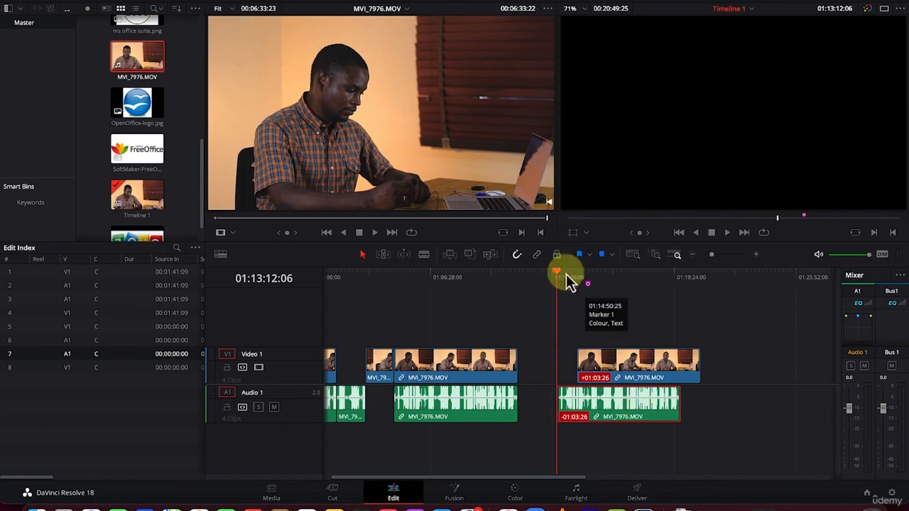
{"action": "left_click_drag", "start_coordinate": [639, 370], "coordinate": [625, 372]}
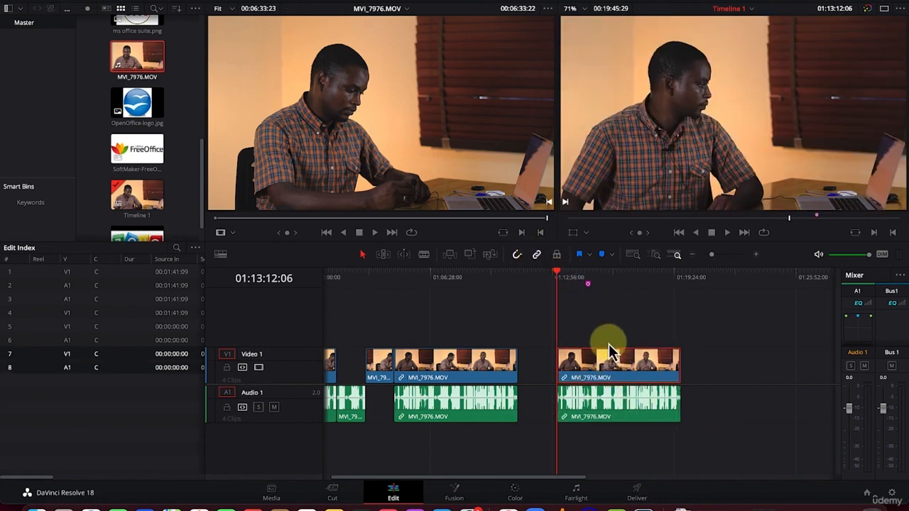
{"action": "left_click_drag", "start_coordinate": [609, 368], "coordinate": [583, 364]}
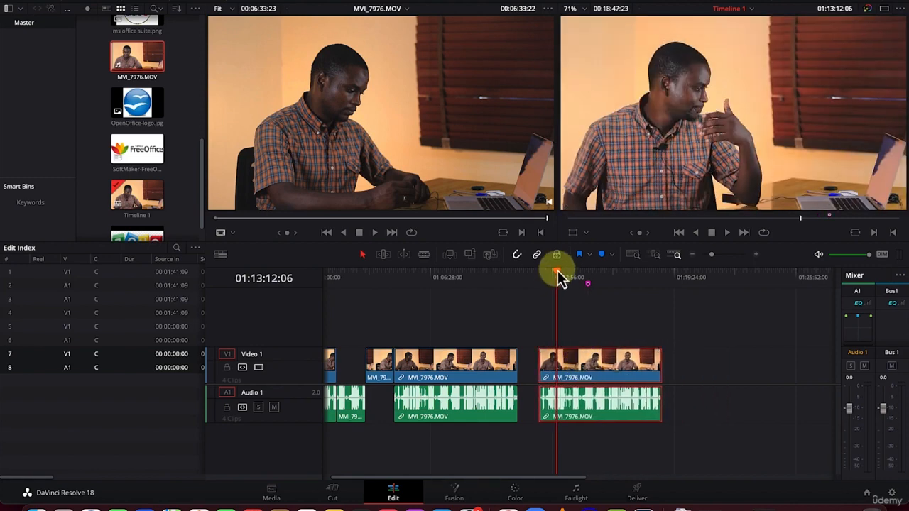
Move the last clip onto new Video 2 and Audio 2 tracks, starting where the preceding Video 1 clip ends
{"action": "left_click_drag", "start_coordinate": [558, 278], "coordinate": [366, 291]}
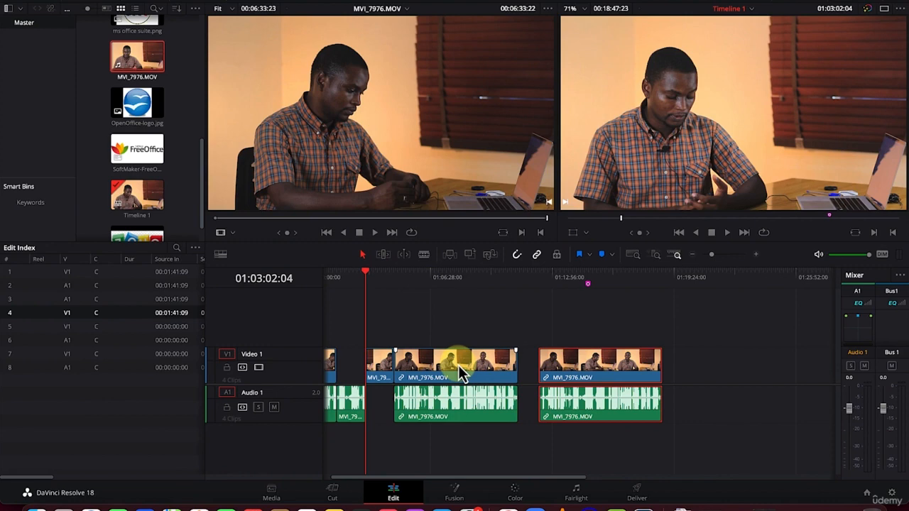
{"action": "left_click_drag", "start_coordinate": [458, 365], "coordinate": [538, 337]}
{"action": "left_click_drag", "start_coordinate": [609, 367], "coordinate": [460, 375]}
{"action": "left_click_drag", "start_coordinate": [532, 325], "coordinate": [634, 345]}
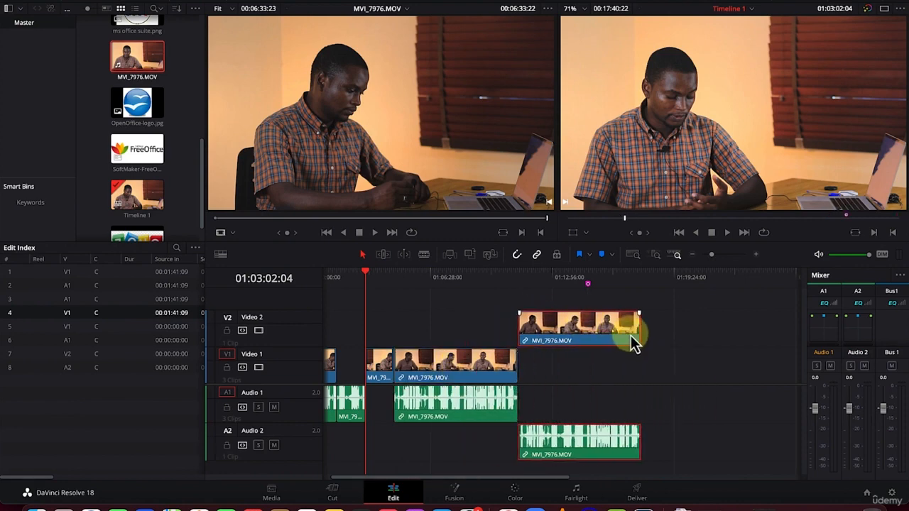
Move the playhead to the marker and trim both ends of the Video 2 clip inward, starting at about source 00:01:32:04
{"action": "key", "text": "shift+Down"}
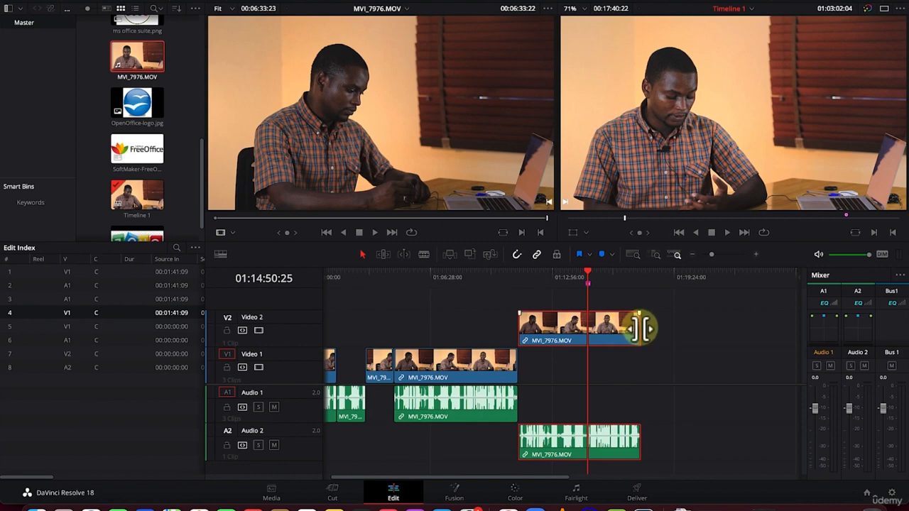
{"action": "left_click_drag", "start_coordinate": [640, 329], "coordinate": [605, 329]}
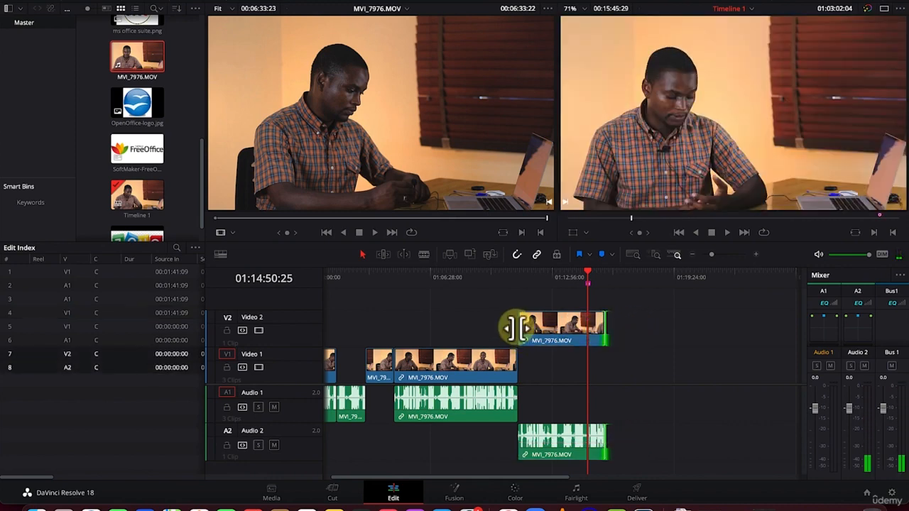
{"action": "left_click_drag", "start_coordinate": [518, 328], "coordinate": [546, 328]}
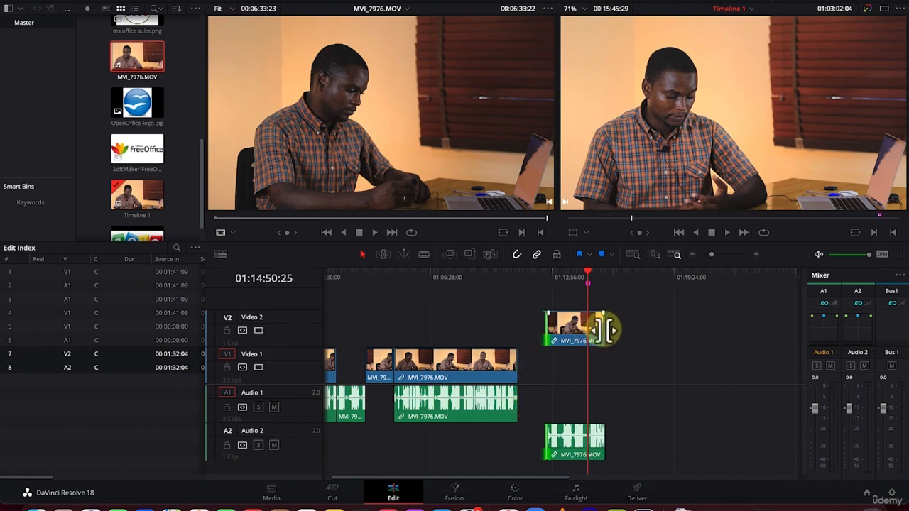
Trim the end of the Video 2 clip back to the playhead at 01:14:50:25
{"action": "left_click_drag", "start_coordinate": [604, 329], "coordinate": [589, 329]}
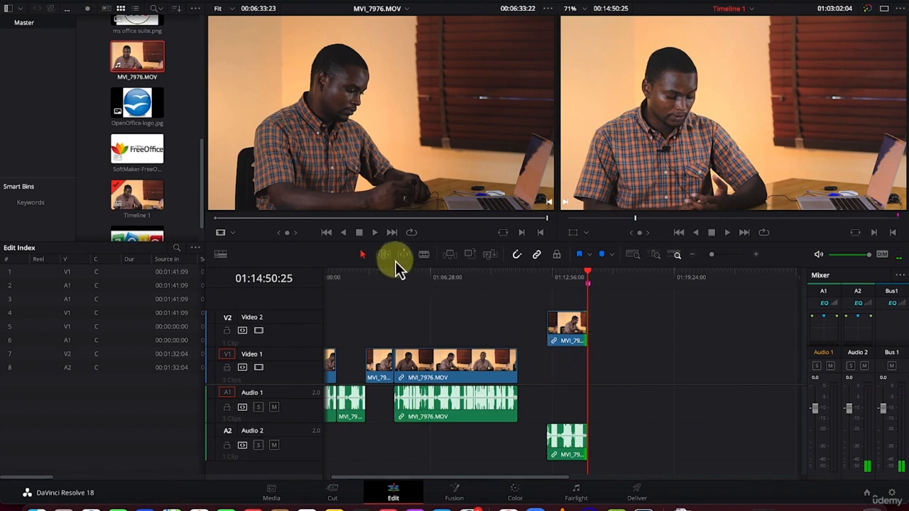
{"action": "left_click", "coordinate": [589, 276]}
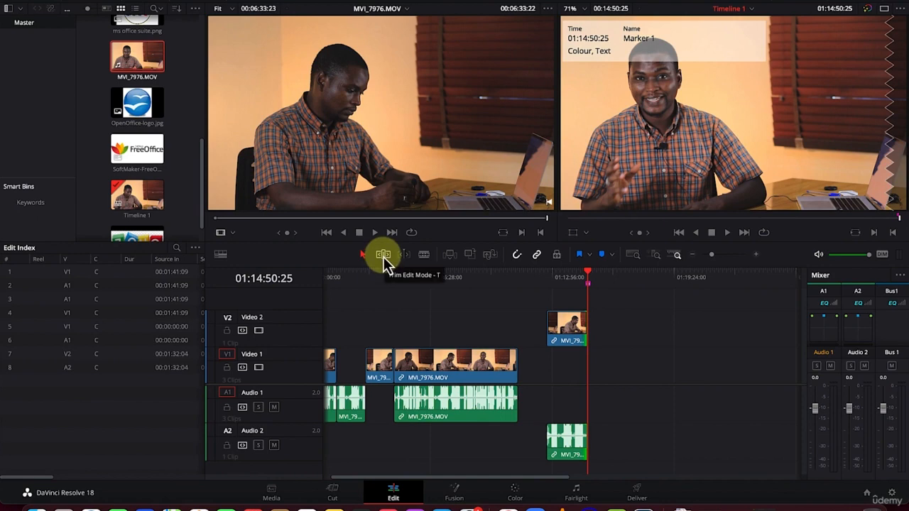
Set the playhead to 01:07:34:09 and, in Trim Edit Mode, roll the cut between the last two Video 1 clips to source 00:01:24:01
{"action": "left_click_drag", "start_coordinate": [589, 273], "coordinate": [451, 276]}
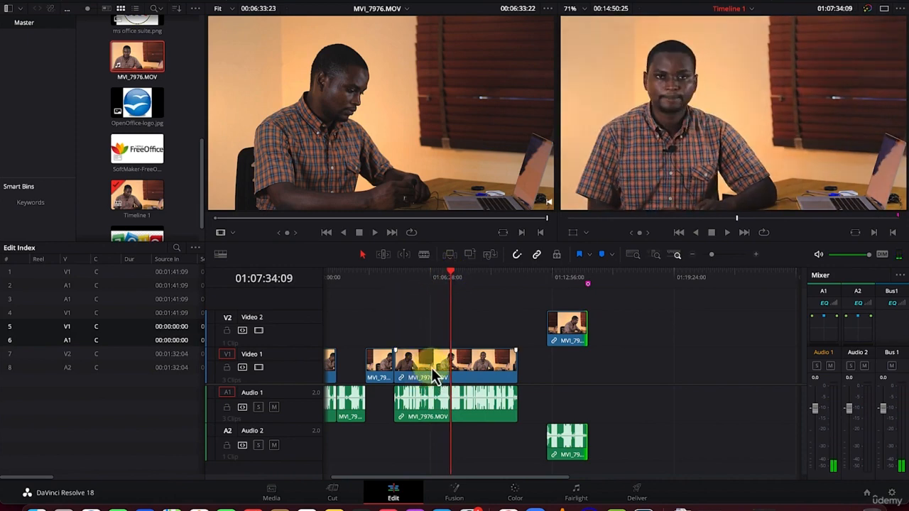
{"action": "left_click", "coordinate": [383, 254]}
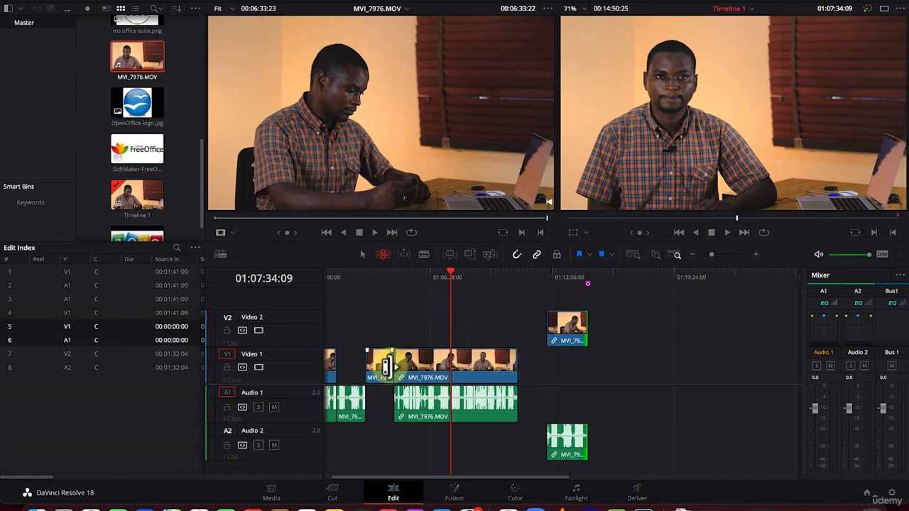
{"action": "left_click_drag", "start_coordinate": [384, 363], "coordinate": [462, 362]}
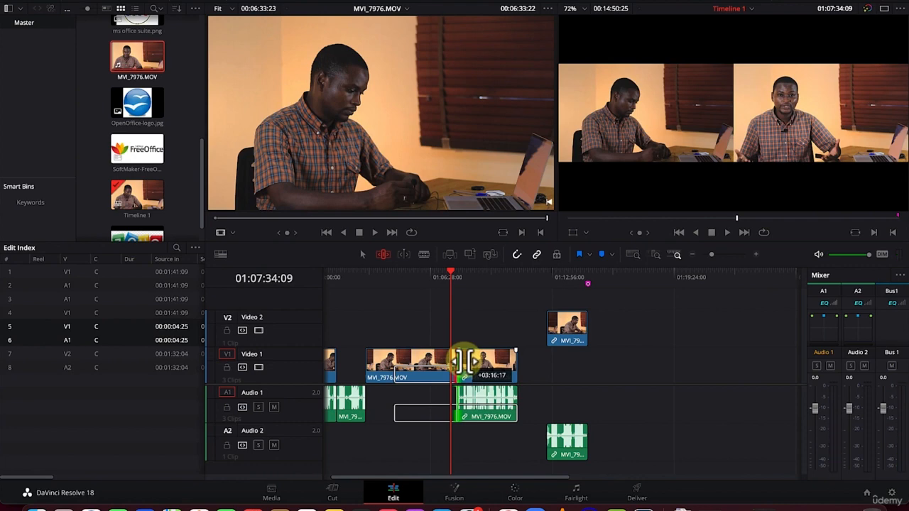
{"action": "left_click_drag", "start_coordinate": [462, 363], "coordinate": [427, 362]}
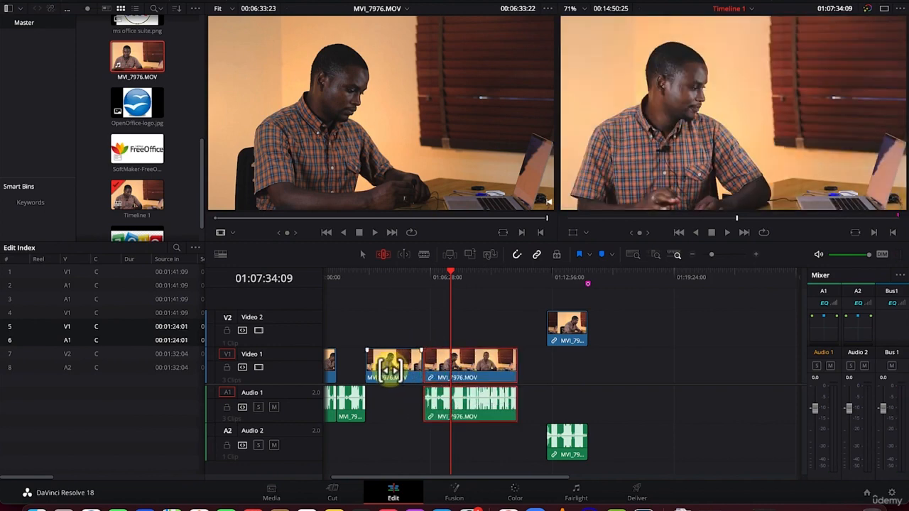
Slip the second-to-last Video 1 clip's footage to start at source 00:00:51:06, then try sliding the clip rightward and undo the slide
{"action": "left_click_drag", "start_coordinate": [385, 368], "coordinate": [405, 363]}
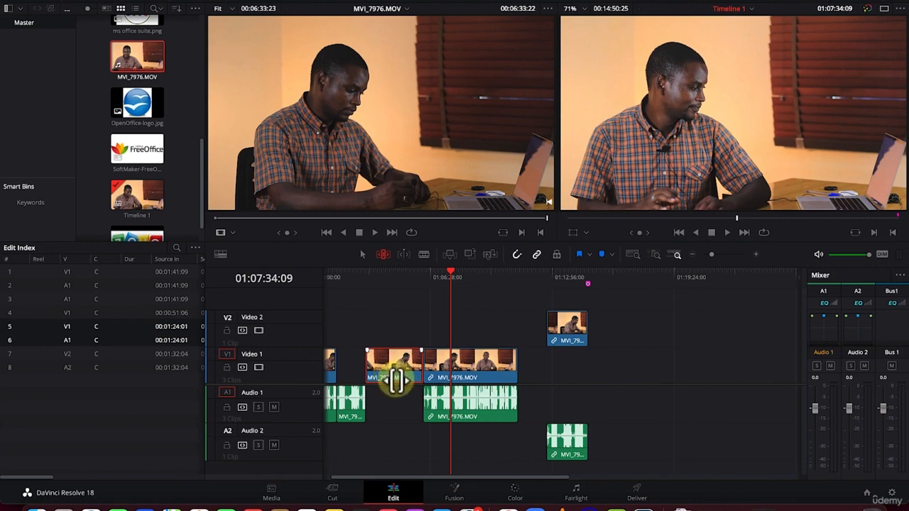
{"action": "mouse_move", "coordinate": [397, 381]}
{"action": "left_mouse_down"}
{"action": "mouse_move", "coordinate": [417, 376]}
{"action": "mouse_move", "coordinate": [409, 379]}
{"action": "left_mouse_up"}
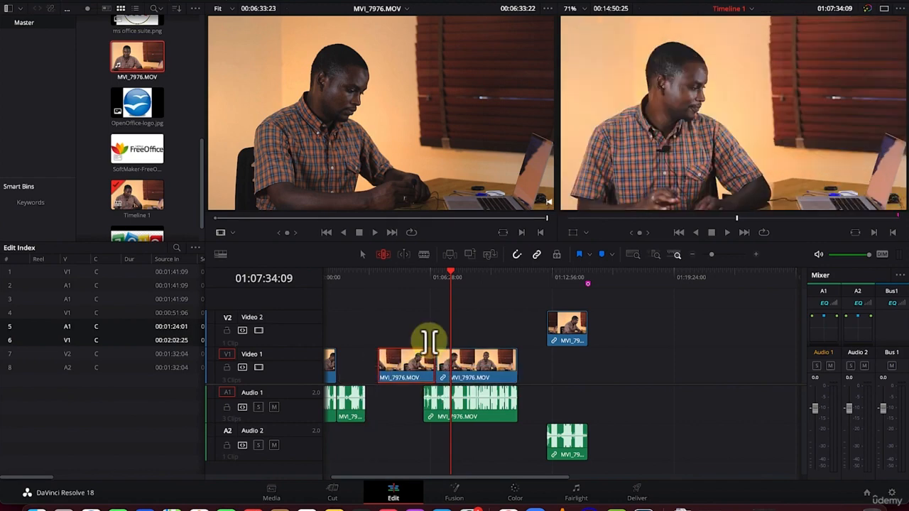
{"action": "key", "text": "super+z"}
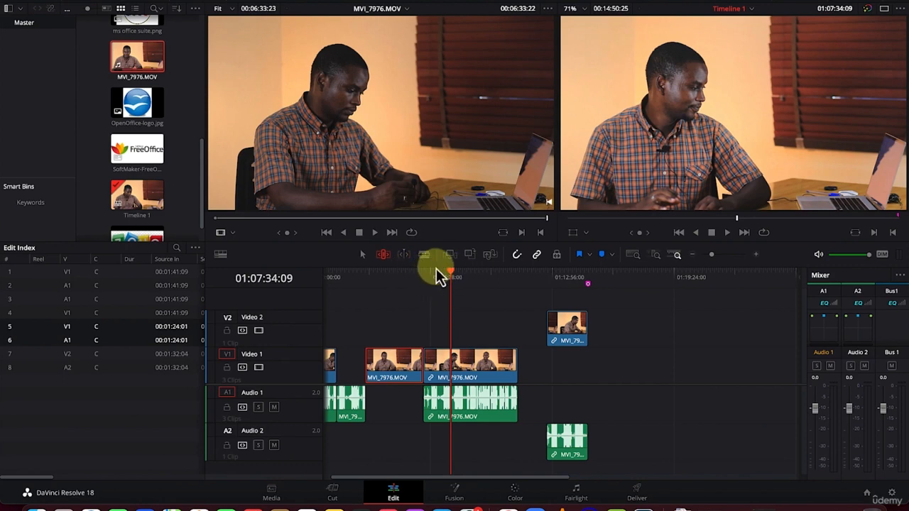
Turn on Dynamic Trim Mode (Slide) and shuttle the selected Video 1 clip forward at increasing speed, stopping with its end at 01:08:39:05
{"action": "left_click", "coordinate": [402, 256]}
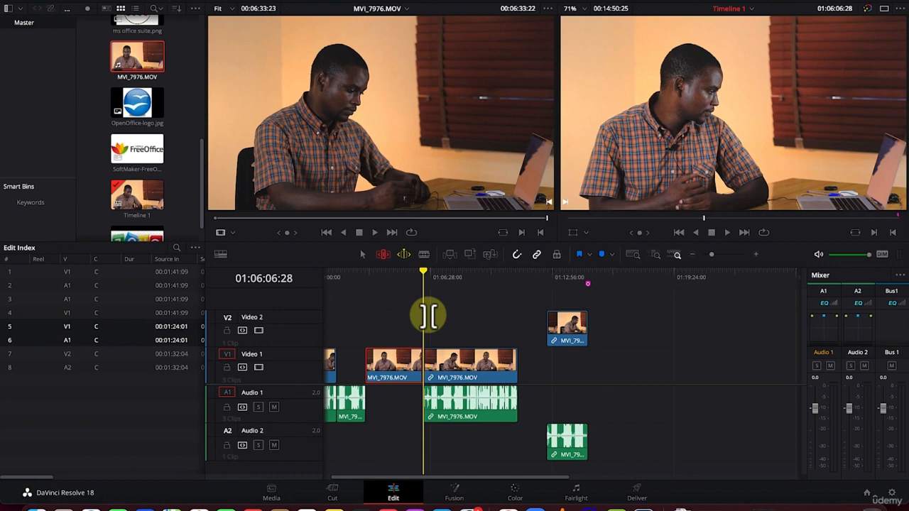
{"action": "key", "text": "l"}
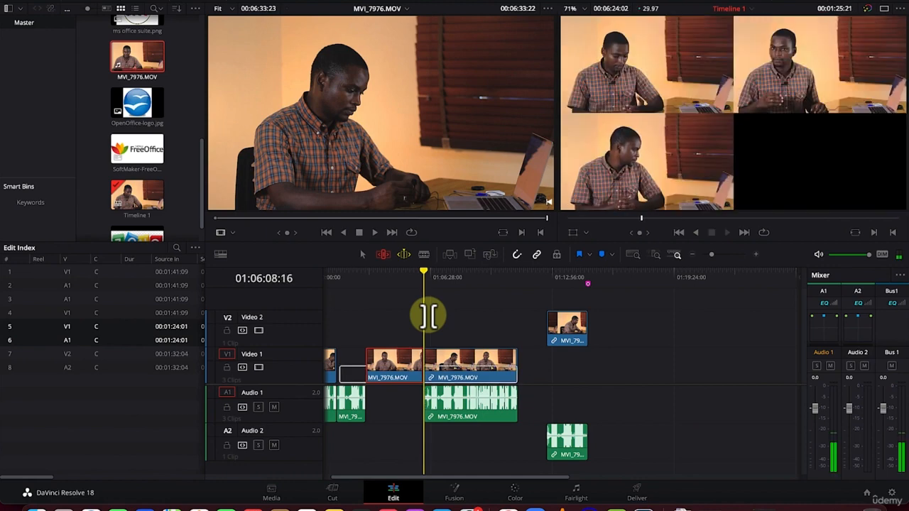
{"action": "key", "text": "l"}
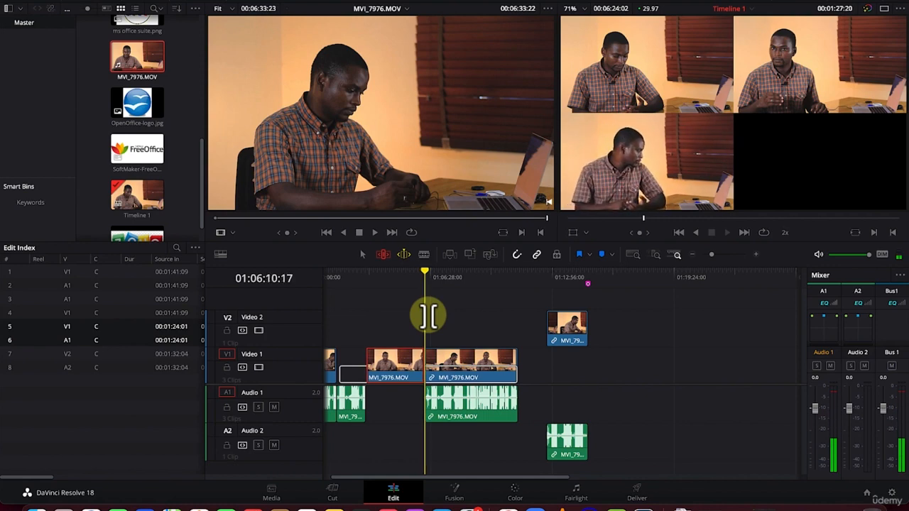
{"action": "key", "text": "l"}
{"action": "key", "text": "l"}
{"action": "key", "text": "l"}
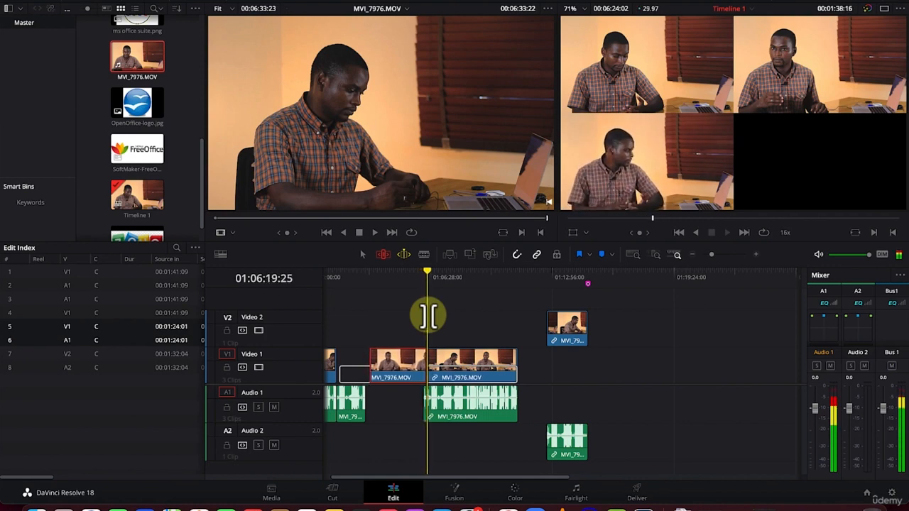
{"action": "key", "text": "l"}
{"action": "key", "text": "l"}
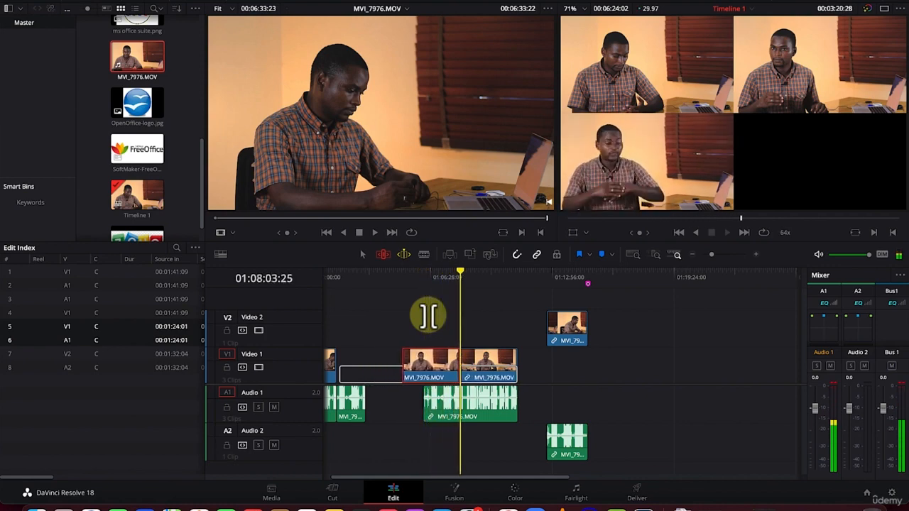
{"action": "key", "text": "k"}
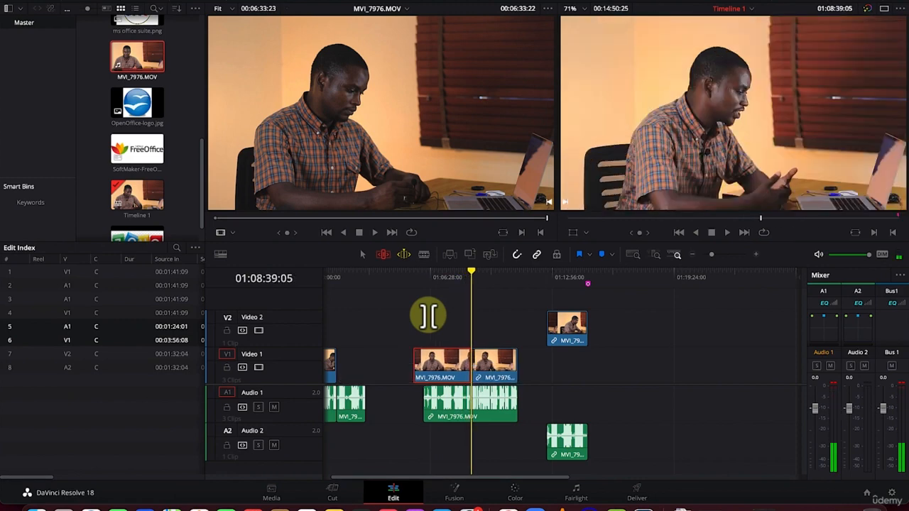
Shuttle the selected Video 1 clip in reverse at increasing speed in dynamic trim mode and stop it
{"action": "key", "text": "j"}
{"action": "key", "text": "j"}
{"action": "key", "text": "j"}
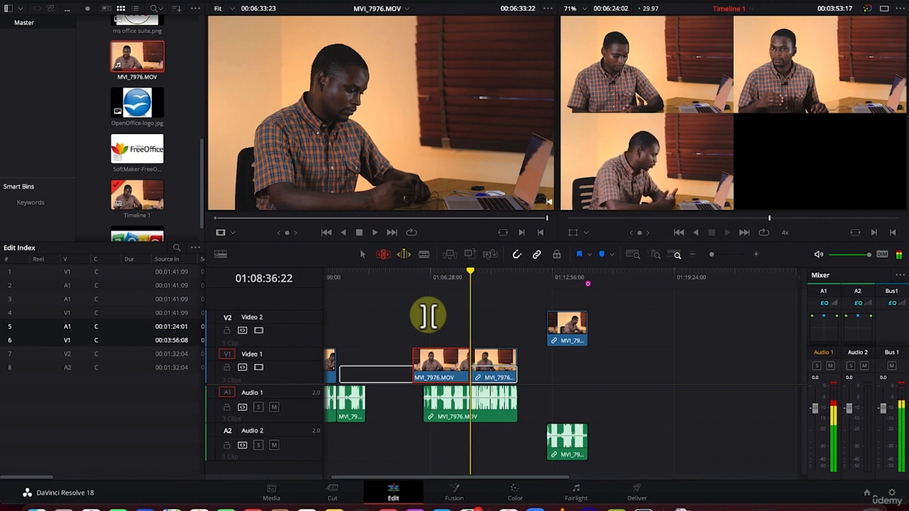
{"action": "key", "text": "j"}
{"action": "key", "text": "j"}
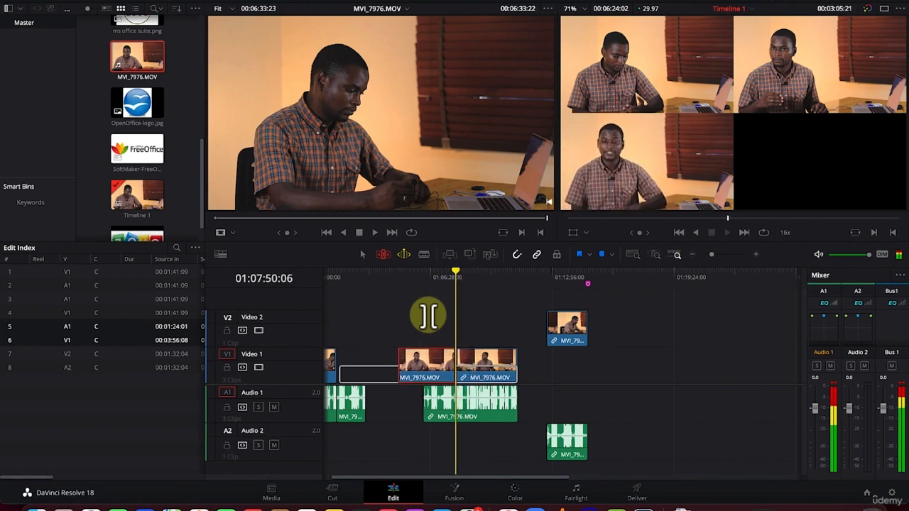
{"action": "key", "text": "k"}
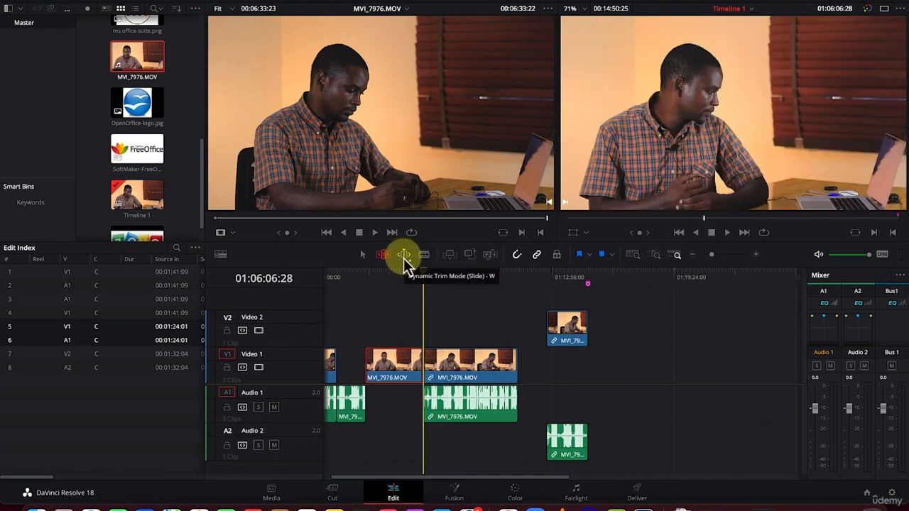
Slide the selected Video 1 clip forward and then backward with dynamic trim, leaving its end at 01:05:32:12
{"action": "key", "text": "l"}
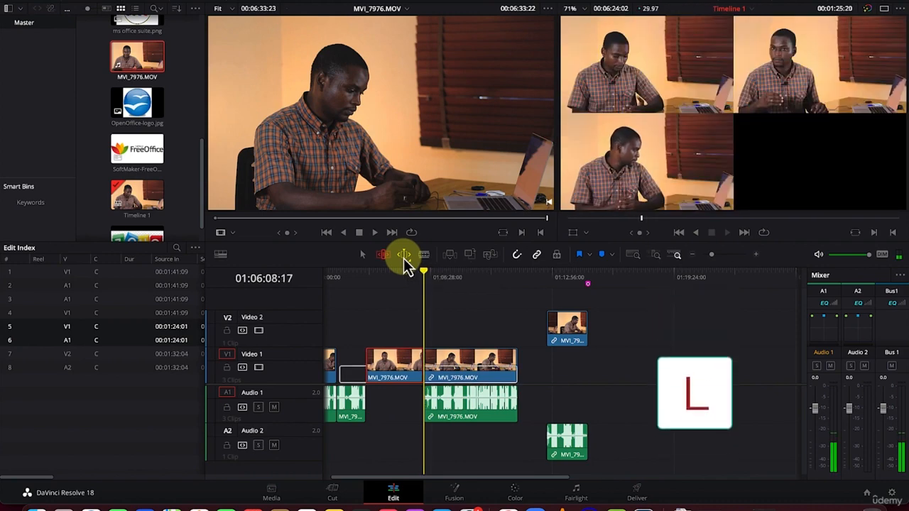
{"action": "key", "text": "l"}
{"action": "key", "text": "l"}
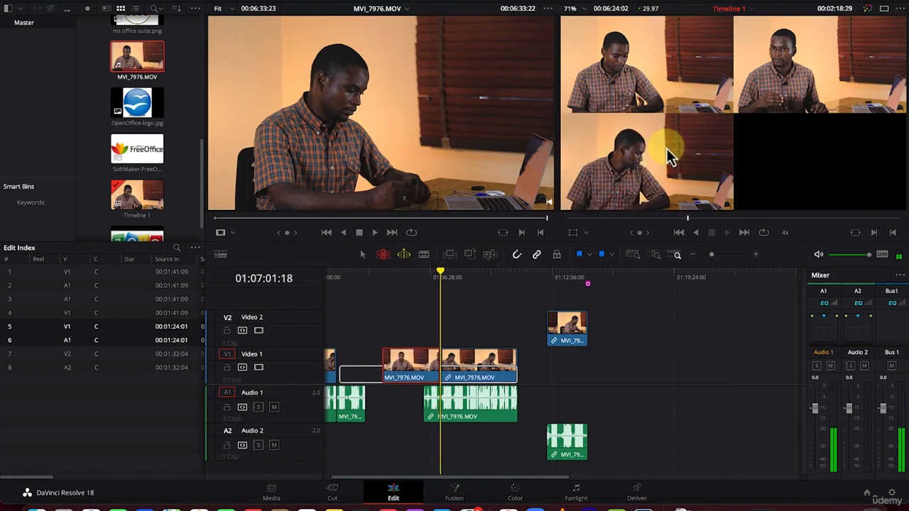
{"action": "key", "text": "j"}
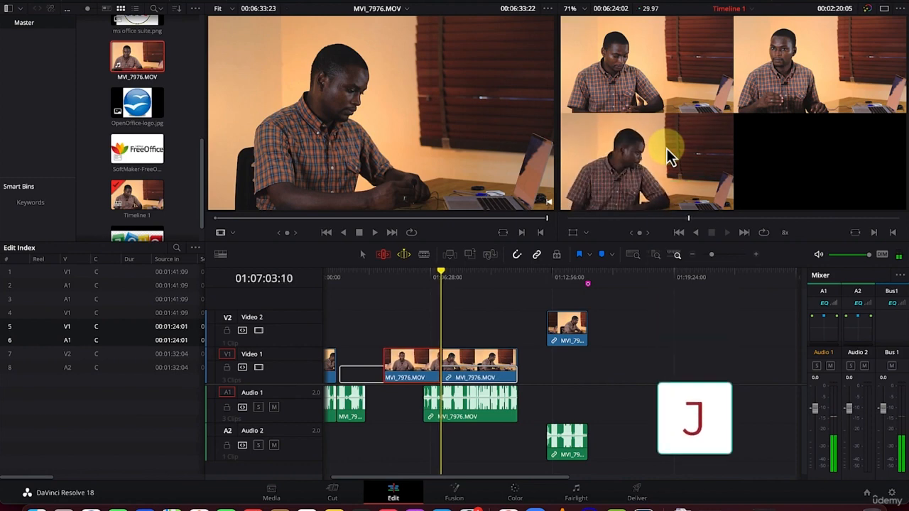
{"action": "key", "text": "j"}
{"action": "key", "text": "j"}
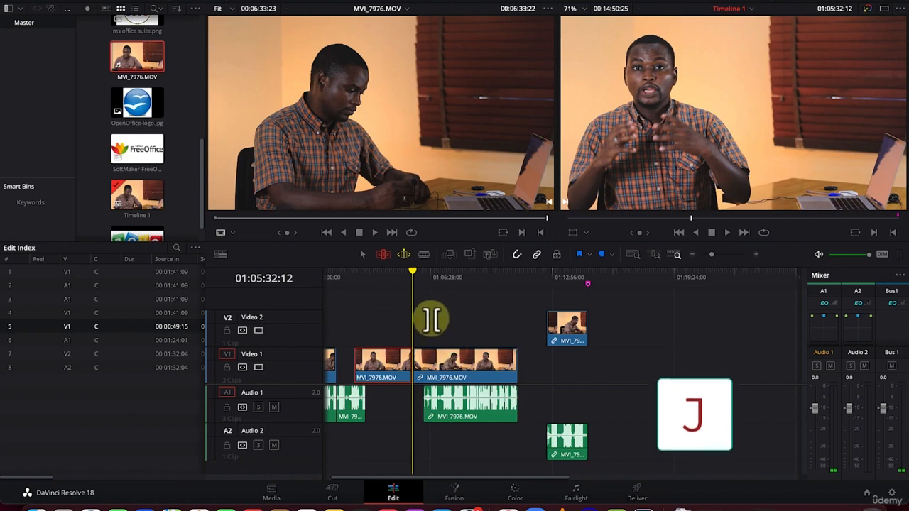
Blade the last Video 1 clip at source 00:01:24:01, 00:02:01:08, 00:03:07:17, 00:04:31:19 and 00:05:25:00, and the preceding clip at 00:03:09:22 and 00:03:58:07
{"action": "left_click", "coordinate": [425, 258]}
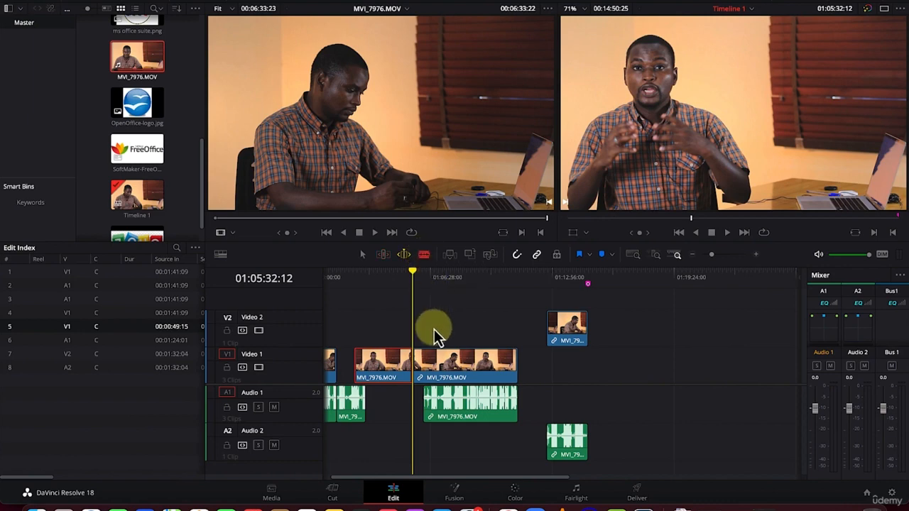
{"action": "left_click", "coordinate": [426, 366]}
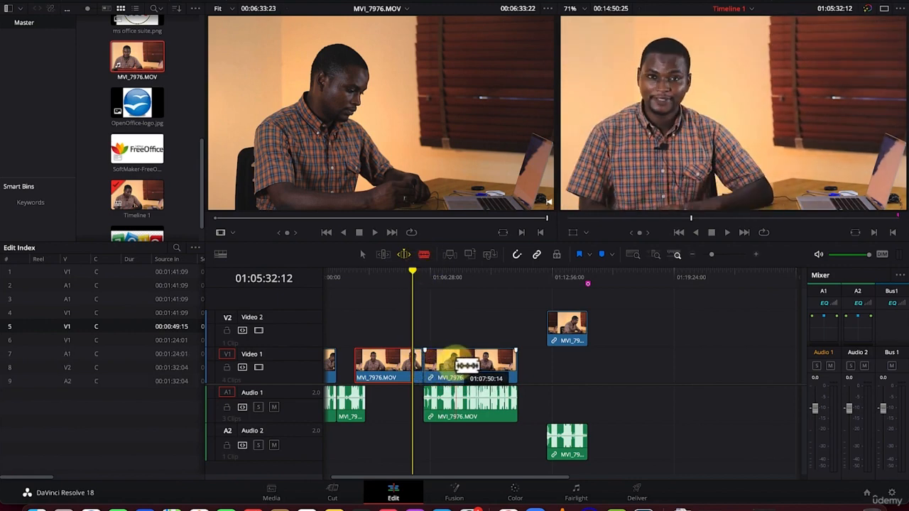
{"action": "left_click", "coordinate": [458, 365]}
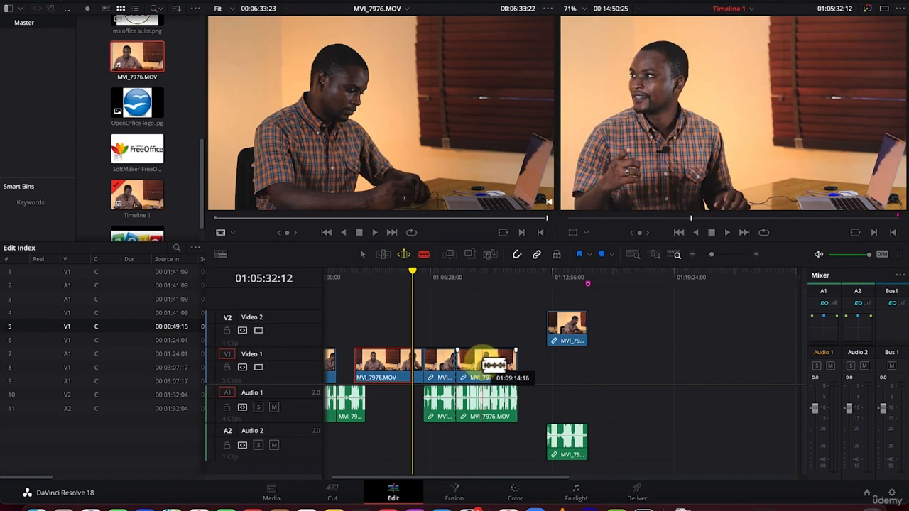
{"action": "left_click", "coordinate": [484, 366]}
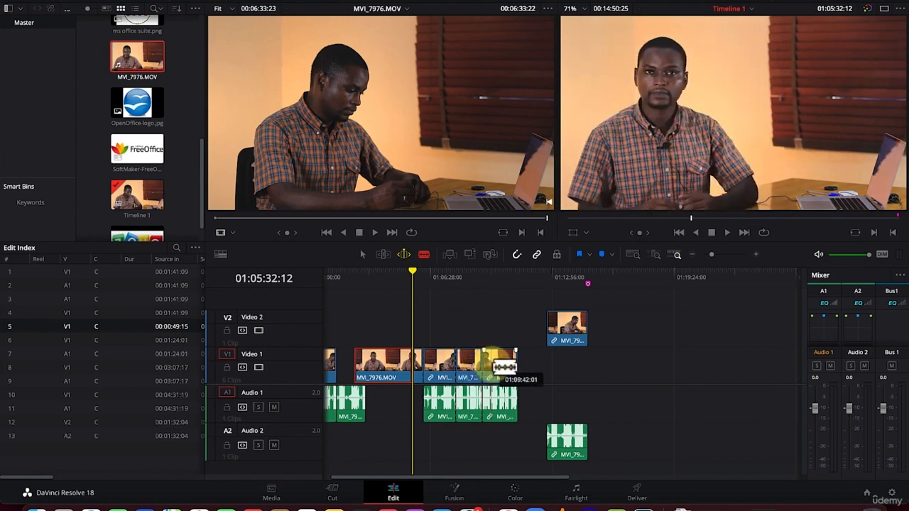
{"action": "left_click", "coordinate": [509, 366]}
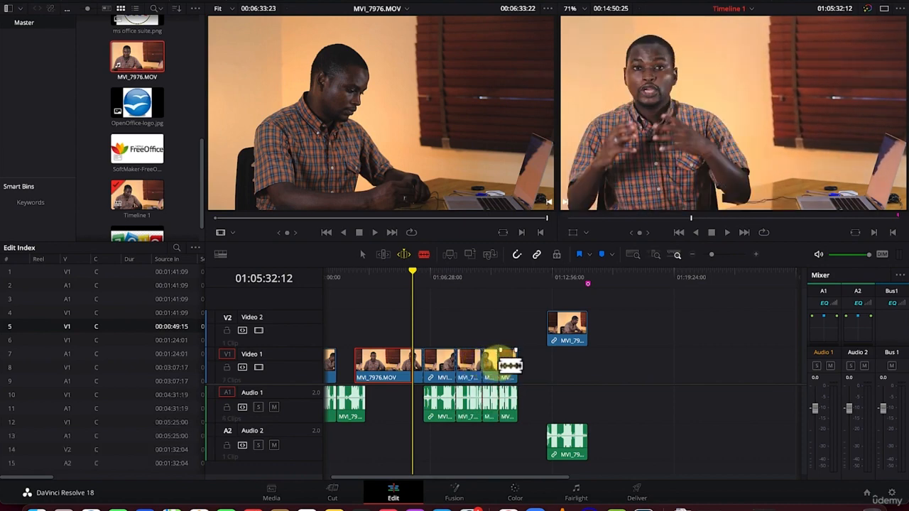
{"action": "left_click", "coordinate": [434, 365]}
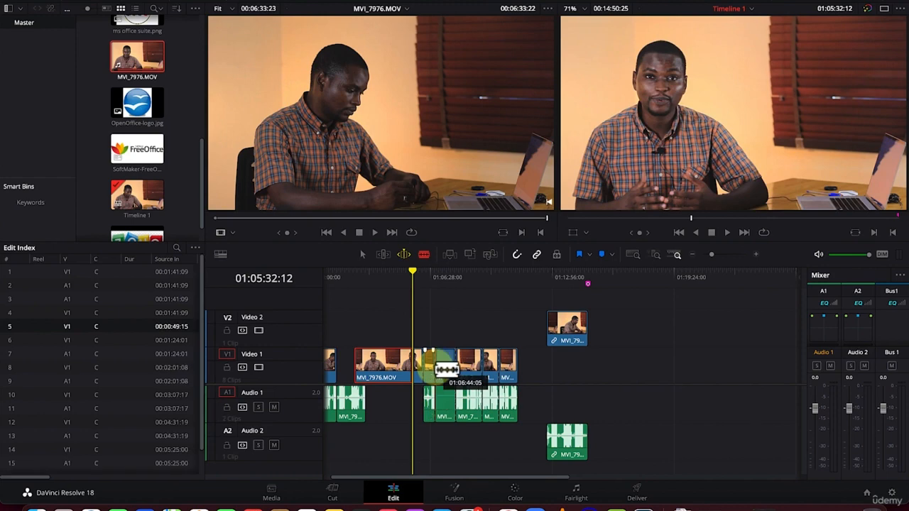
{"action": "left_click", "coordinate": [384, 365]}
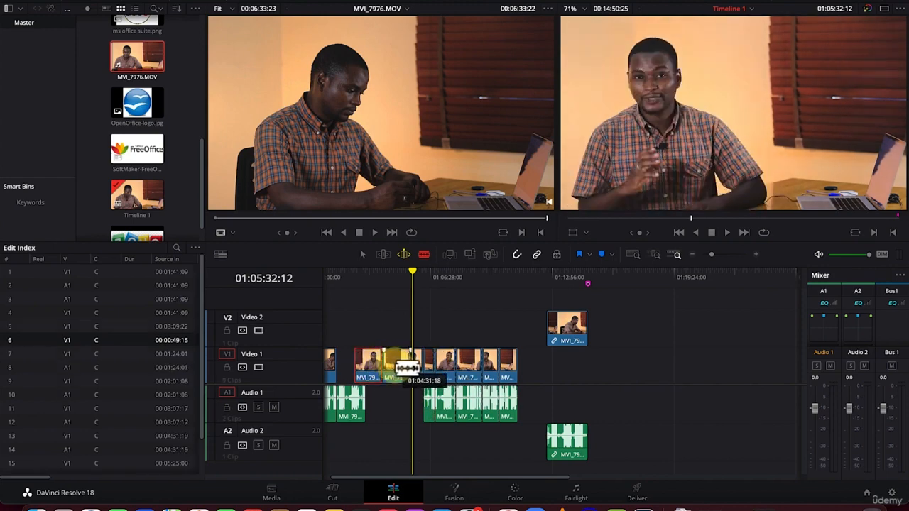
{"action": "left_click", "coordinate": [409, 366]}
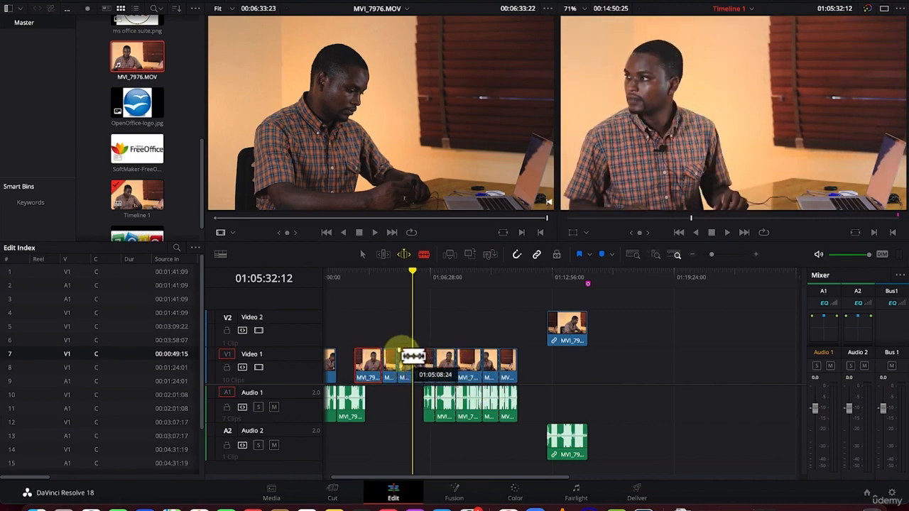
Return to selection mode and move the cut piece starting at source 00:03:07:17 onto Video 2 and Audio 2
{"action": "left_click", "coordinate": [362, 256]}
{"action": "left_click_drag", "start_coordinate": [472, 369], "coordinate": [442, 365]}
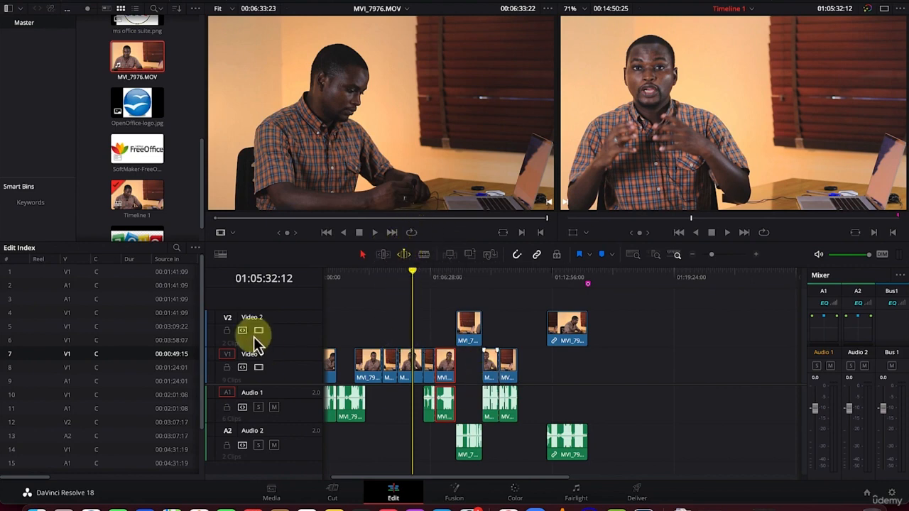
{"action": "left_click", "coordinate": [231, 234]}
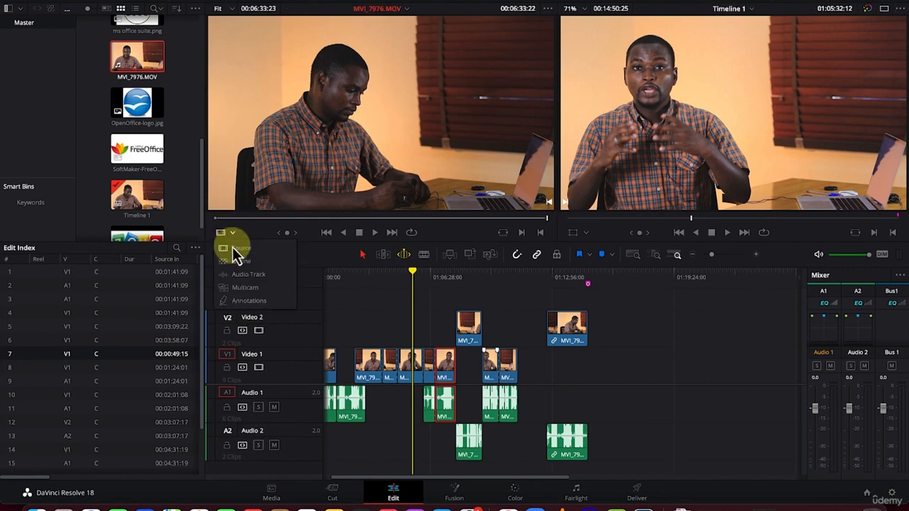
{"action": "left_click", "coordinate": [386, 322]}
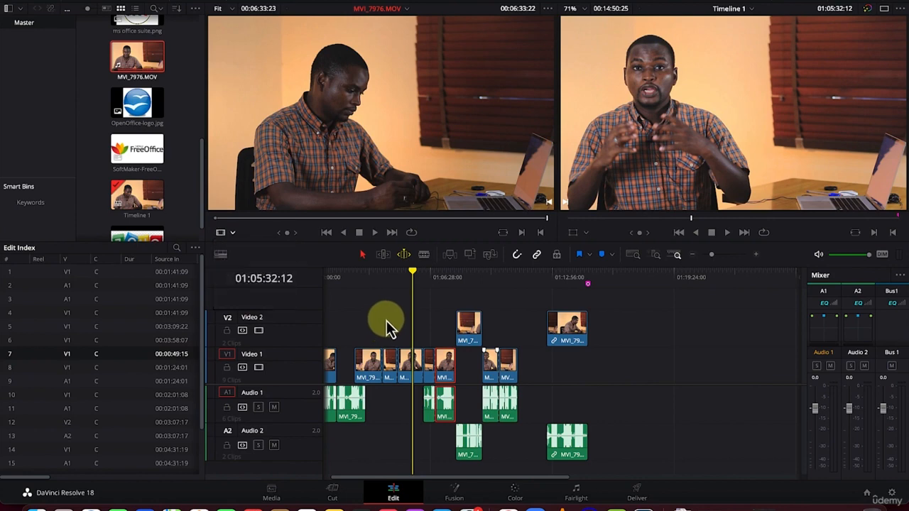